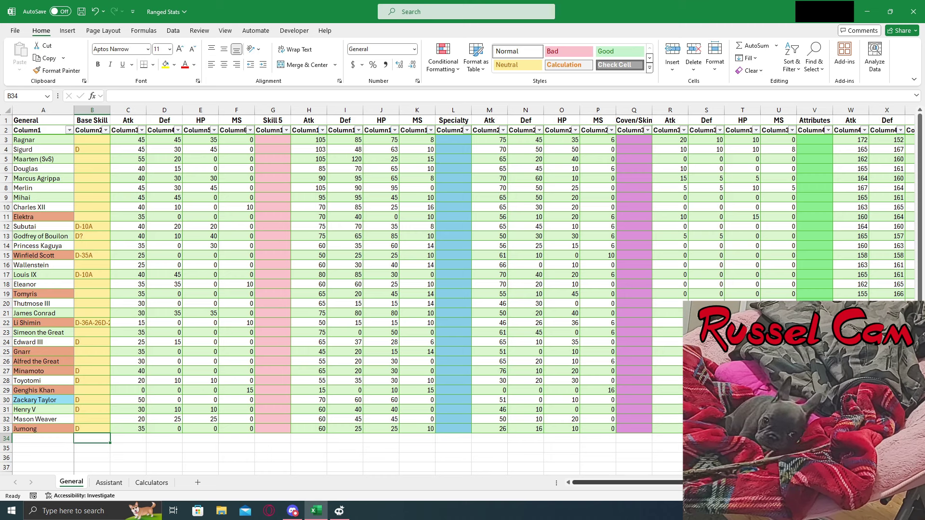
- Scroll the sheet right to show the Increased Atk column and the Rally Spot/Attack figures
{"action": "left_click_drag", "start_coordinate": [627, 483], "coordinate": [738, 482]}
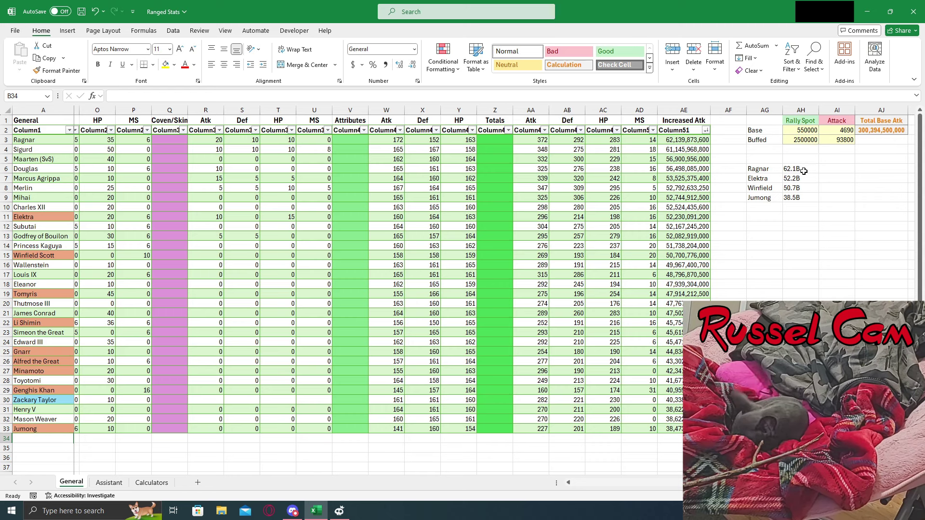
- Review the rally totals for Ragnar (62.1B), Elektra and Jumong, plus Ragnar's Increased Atk formula
{"action": "left_click", "coordinate": [763, 169]}
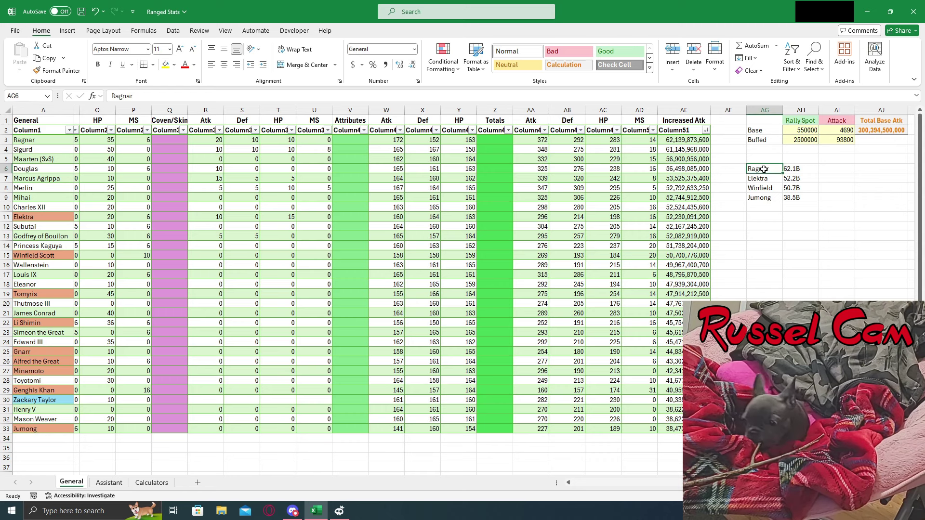
{"action": "left_click", "coordinate": [762, 198]}
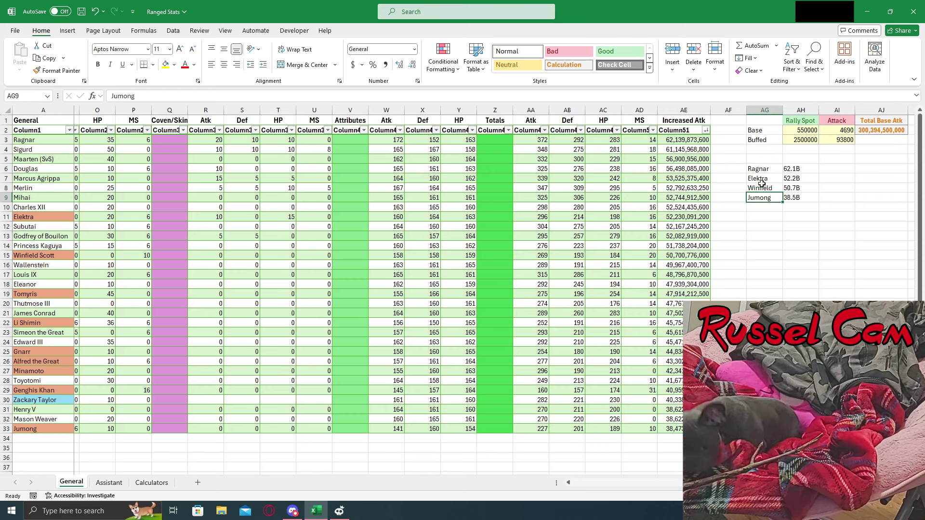
{"action": "left_click", "coordinate": [795, 168]}
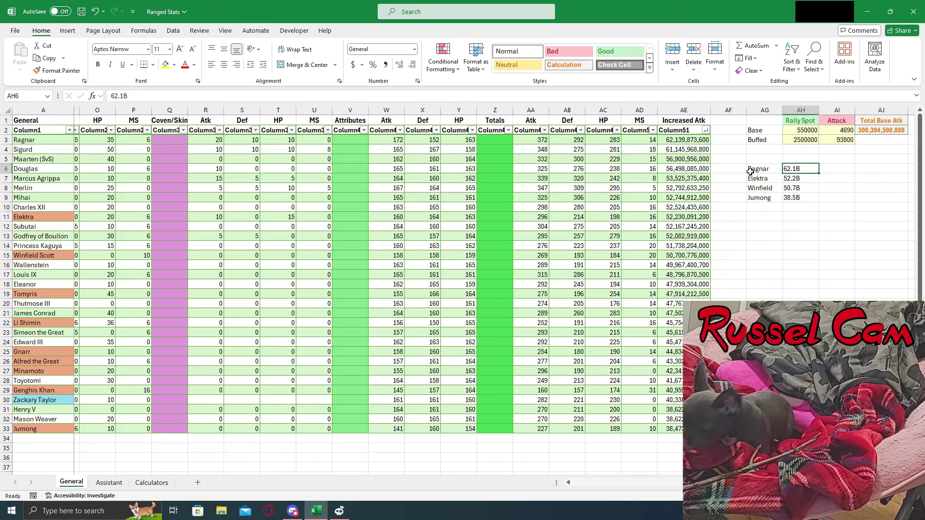
{"action": "left_click", "coordinate": [751, 170]}
{"action": "left_click", "coordinate": [686, 140]}
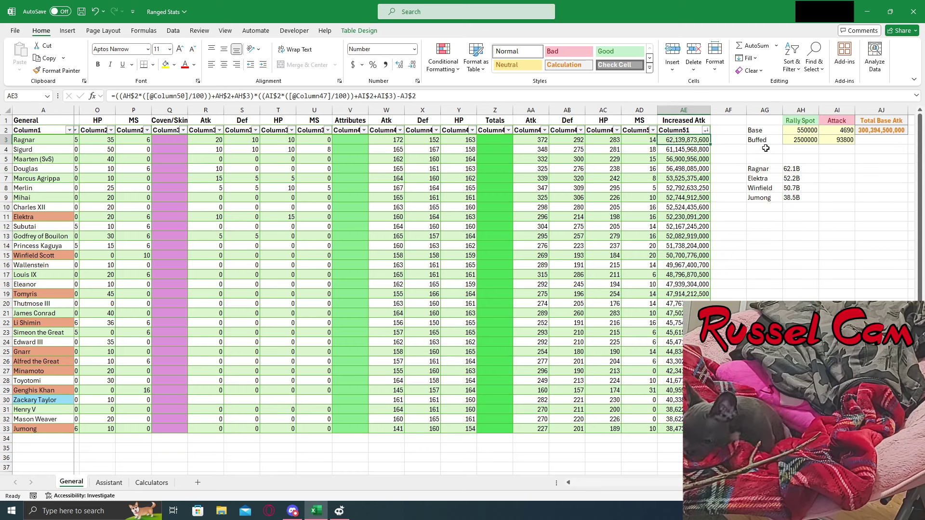
{"action": "left_click", "coordinate": [804, 168]}
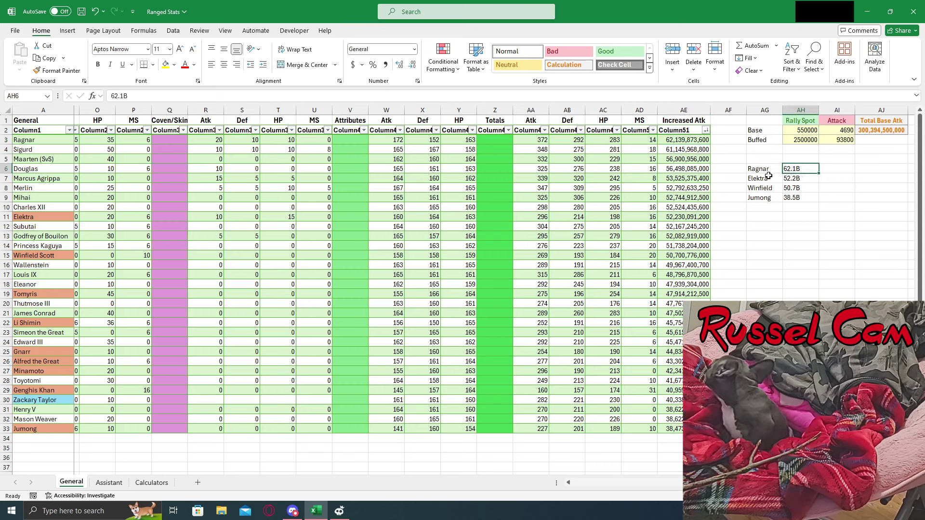
{"action": "left_click_drag", "start_coordinate": [783, 172], "coordinate": [768, 182]}
{"action": "left_click", "coordinate": [766, 179]}
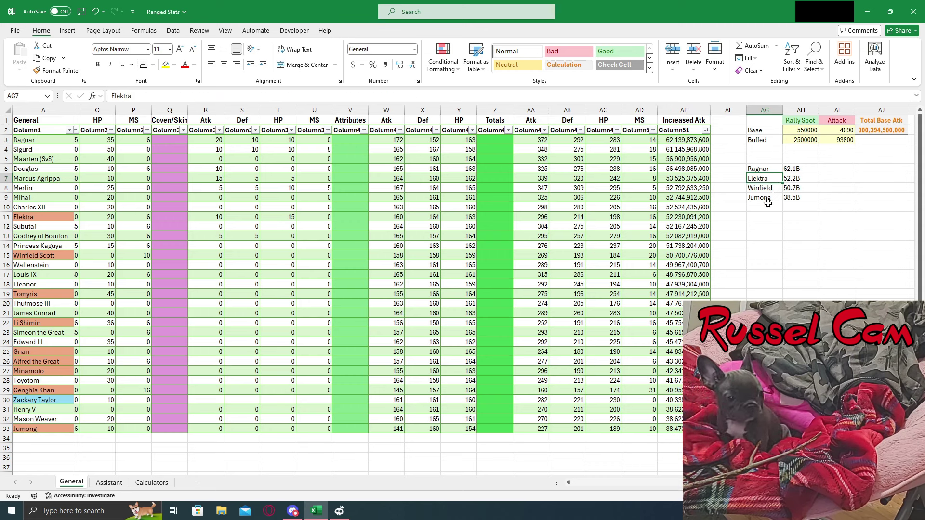
{"action": "left_click", "coordinate": [766, 200]}
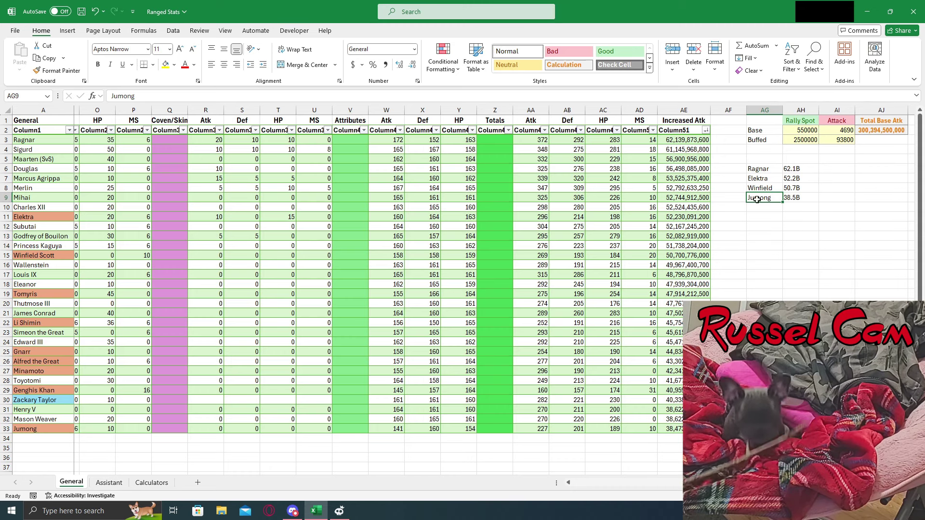
- Copy the base-skill Atk–MS block C3:F33 into the skill-5 columns H3:K33
{"action": "left_click", "coordinate": [624, 485]}
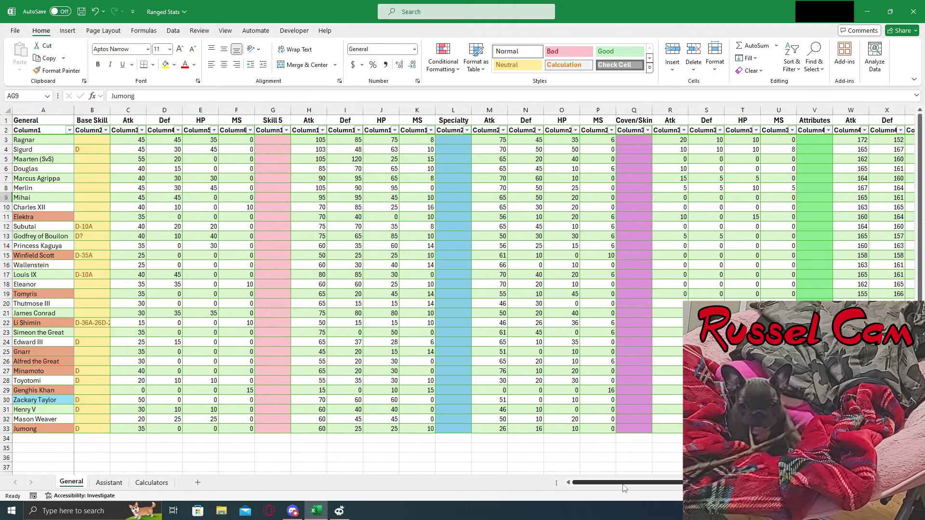
{"action": "left_click", "coordinate": [121, 141]}
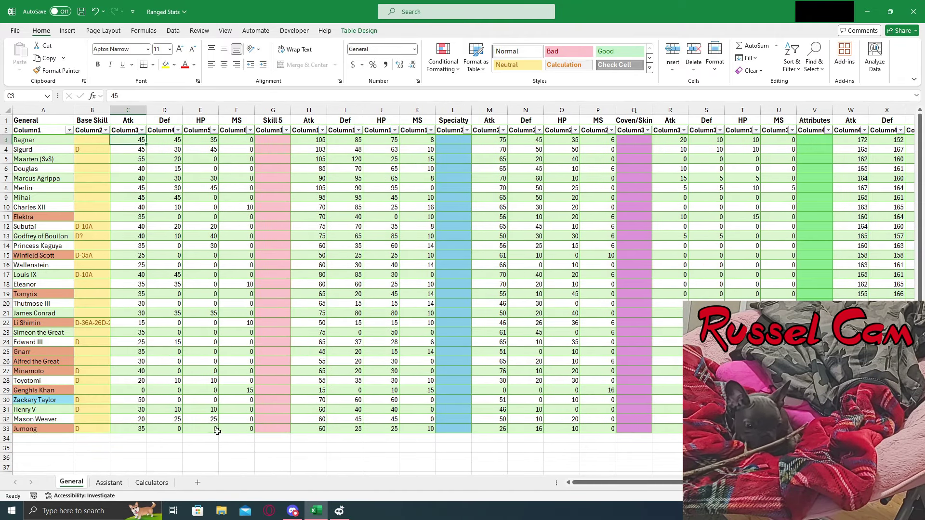
{"action": "left_click", "coordinate": [247, 429], "text": "shift"}
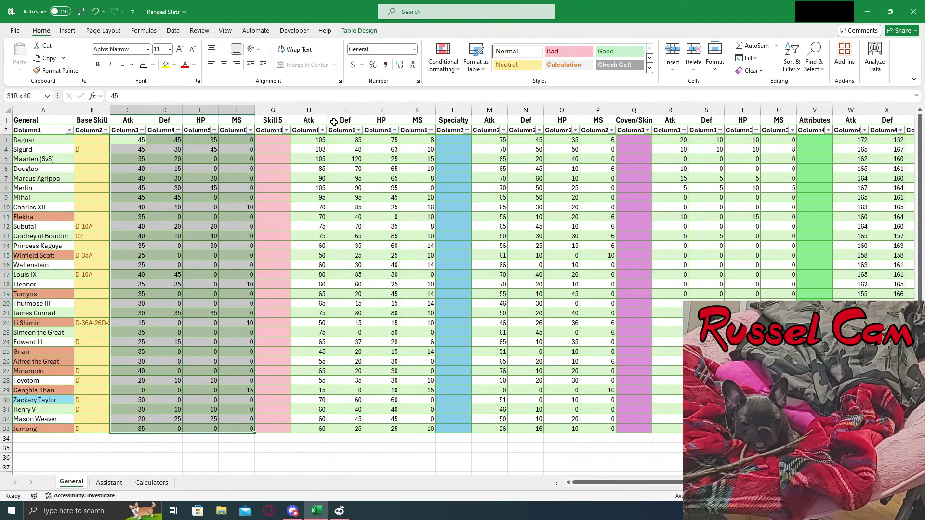
{"action": "key", "text": "ctrl+c"}
{"action": "left_click", "coordinate": [318, 140]}
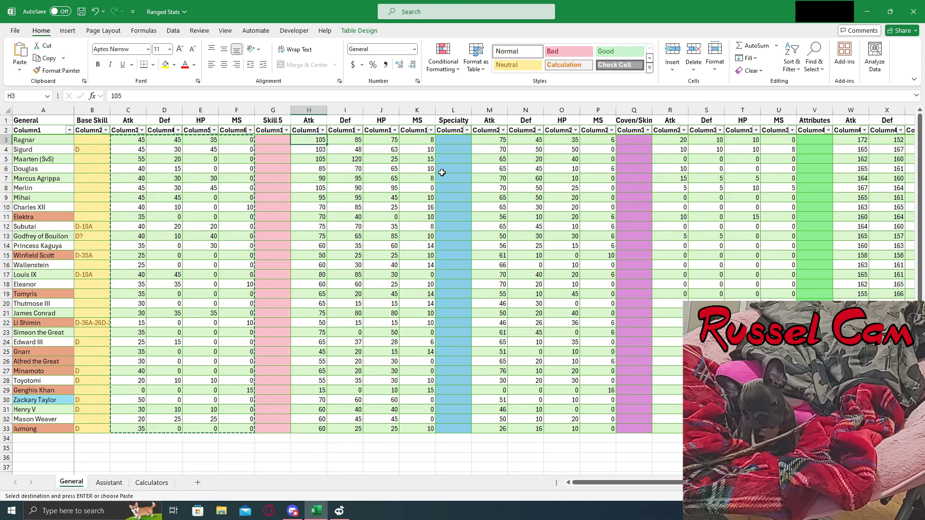
{"action": "key", "text": "ctrl+shift+Down"}
{"action": "key", "text": "ctrl+shift+Right"}
{"action": "key", "text": "ctrl+v"}
- Sort the generals by Increased Atk, largest to smallest
{"action": "double_click", "coordinate": [494, 437]}
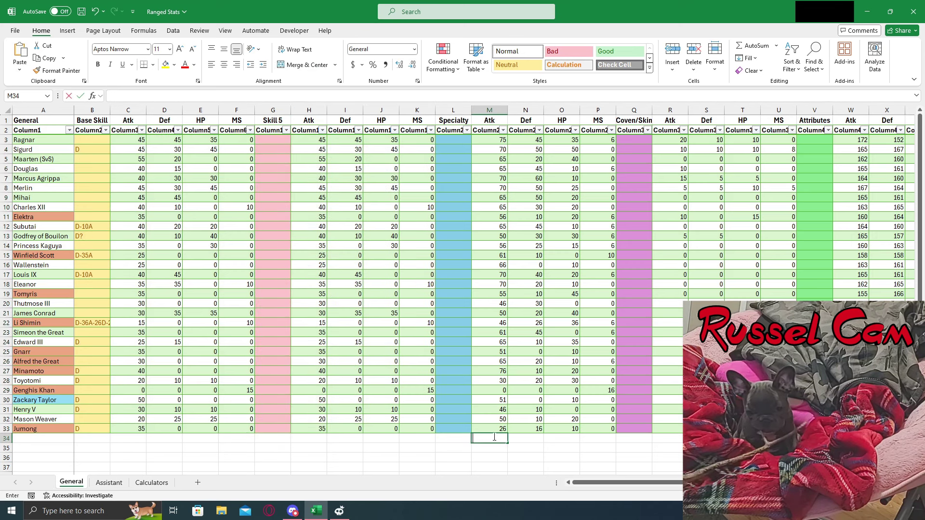
{"action": "left_click_drag", "start_coordinate": [623, 483], "coordinate": [713, 483]}
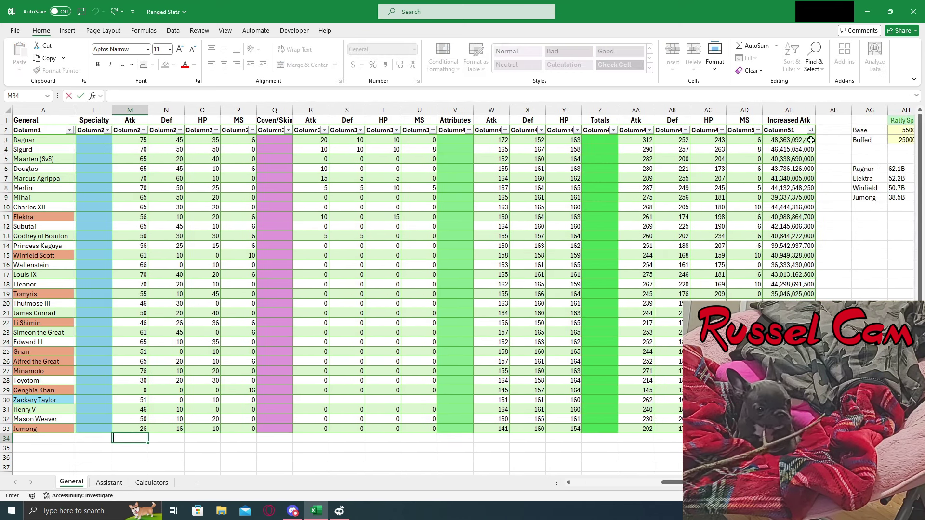
{"action": "left_click", "coordinate": [811, 130]}
{"action": "left_click", "coordinate": [801, 153]}
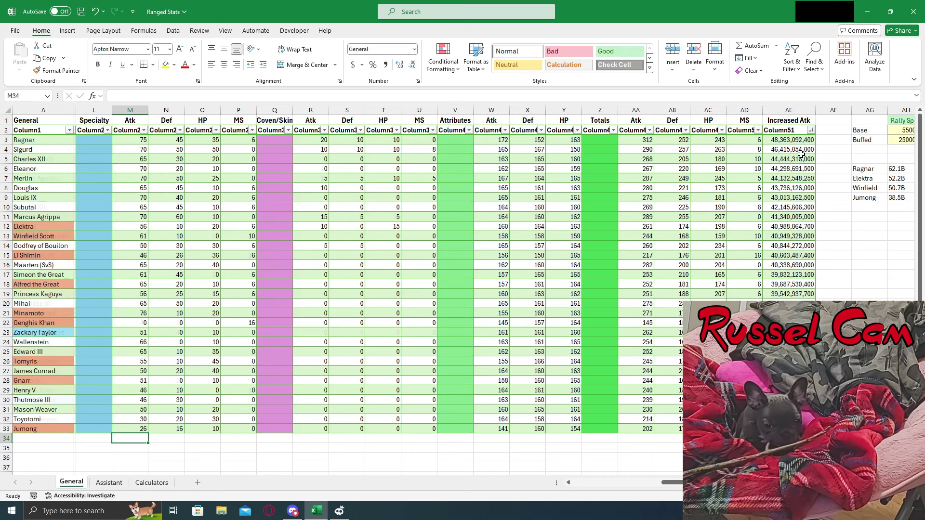
{"action": "left_click", "coordinate": [787, 139]}
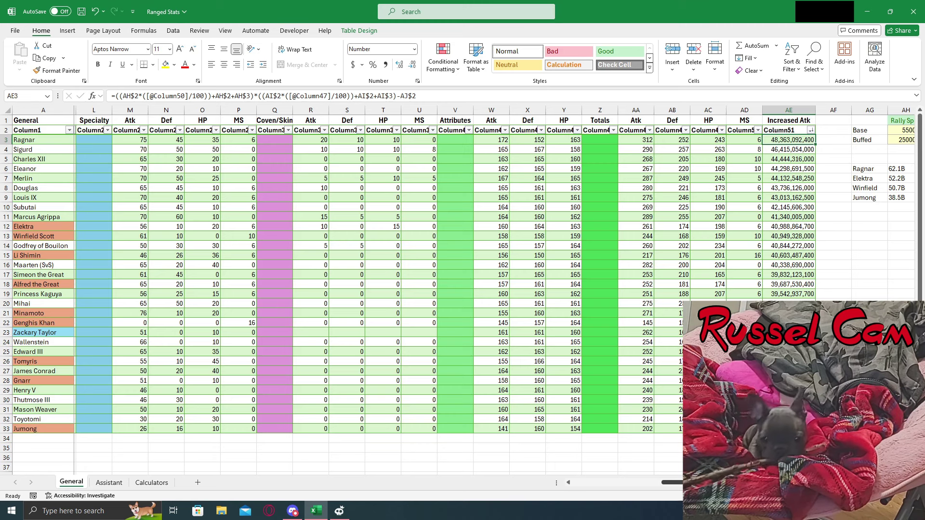
{"action": "scroll", "coordinate": [433, 279], "scroll_direction": "right", "scroll_amount": 2}
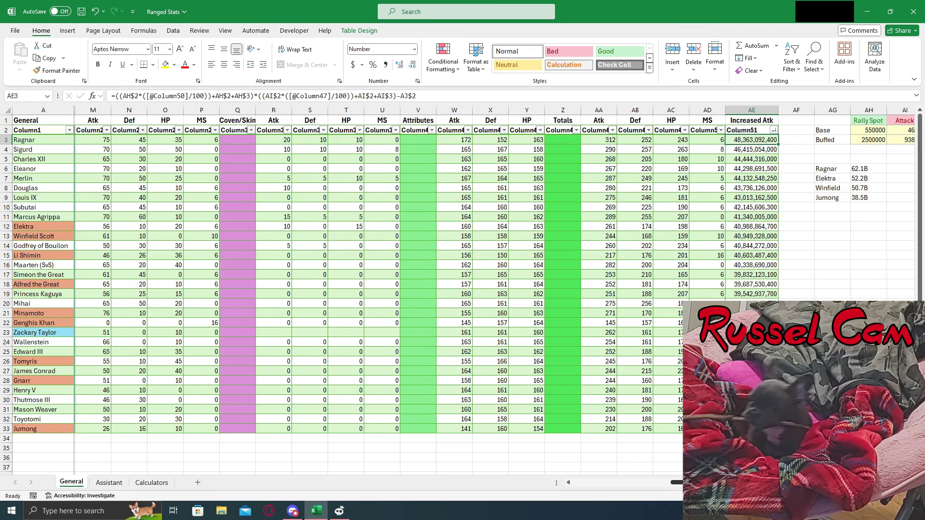
{"action": "scroll", "coordinate": [434, 279], "scroll_direction": "right", "scroll_amount": 1}
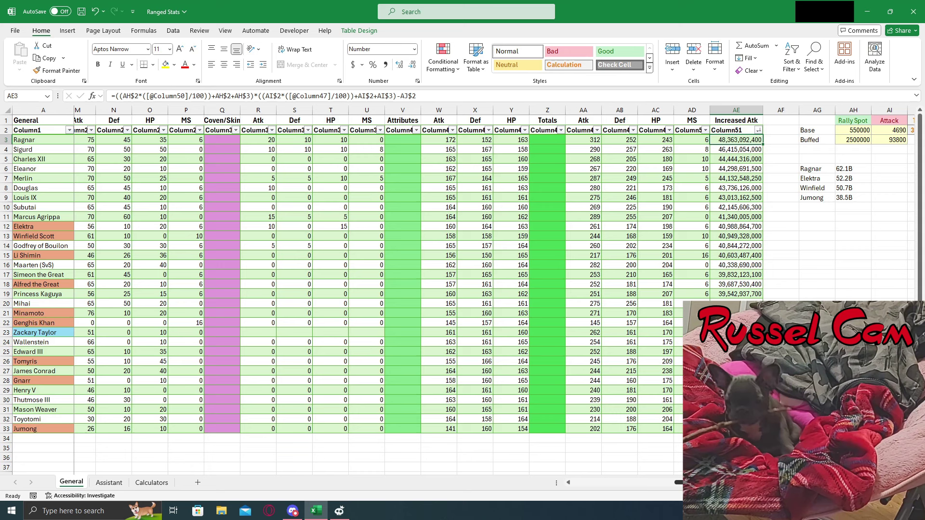
{"action": "left_click", "coordinate": [744, 149]}
{"action": "left_click", "coordinate": [728, 139]}
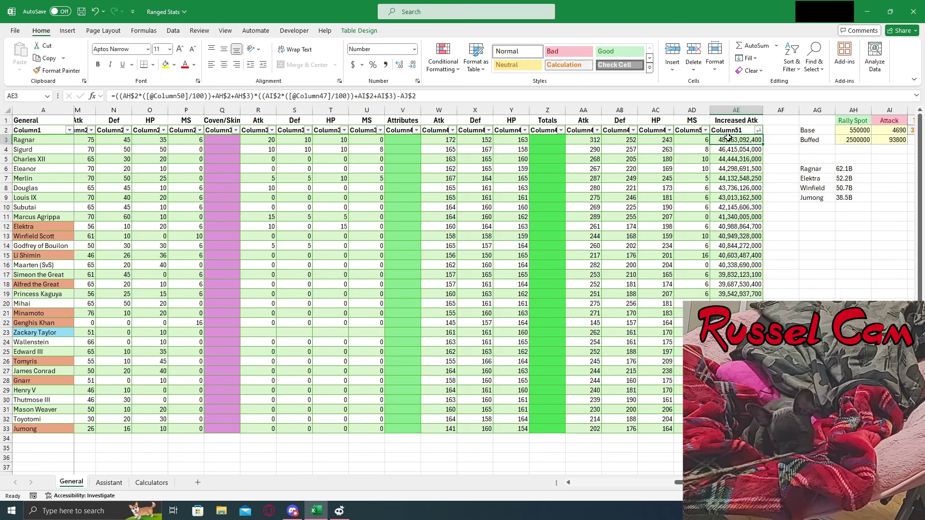
{"action": "left_click", "coordinate": [762, 149]}
{"action": "left_click", "coordinate": [744, 140]}
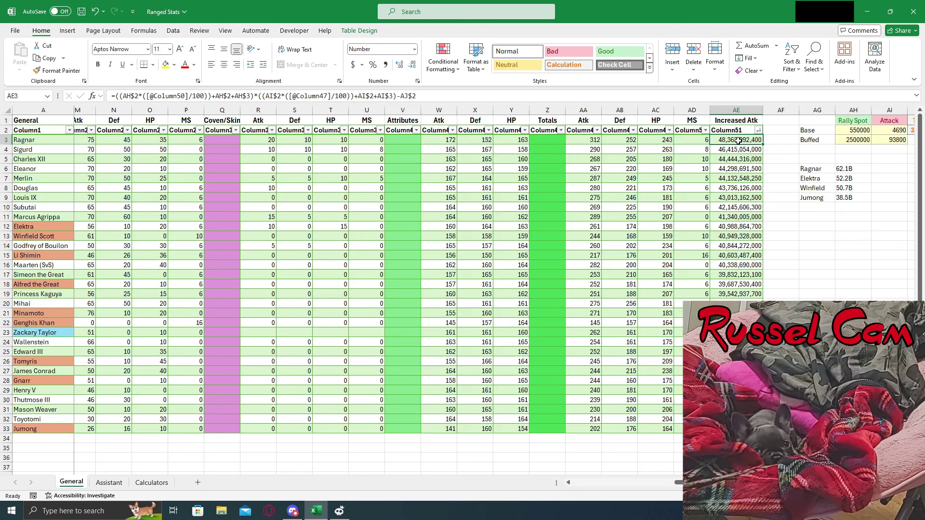
{"action": "left_click", "coordinate": [745, 150]}
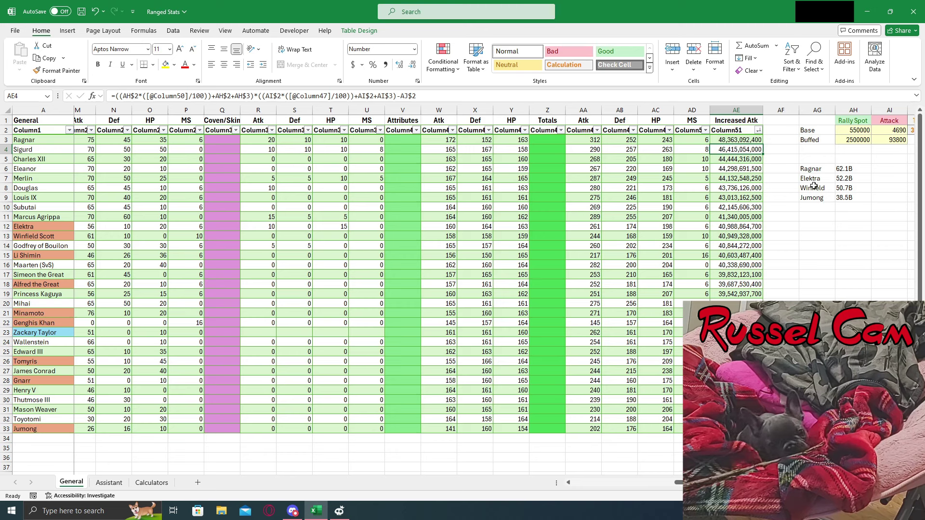
- Compare the Increased Atk values of Charles XII, Merlin, Douglas and Ragnar
{"action": "left_click", "coordinate": [742, 161]}
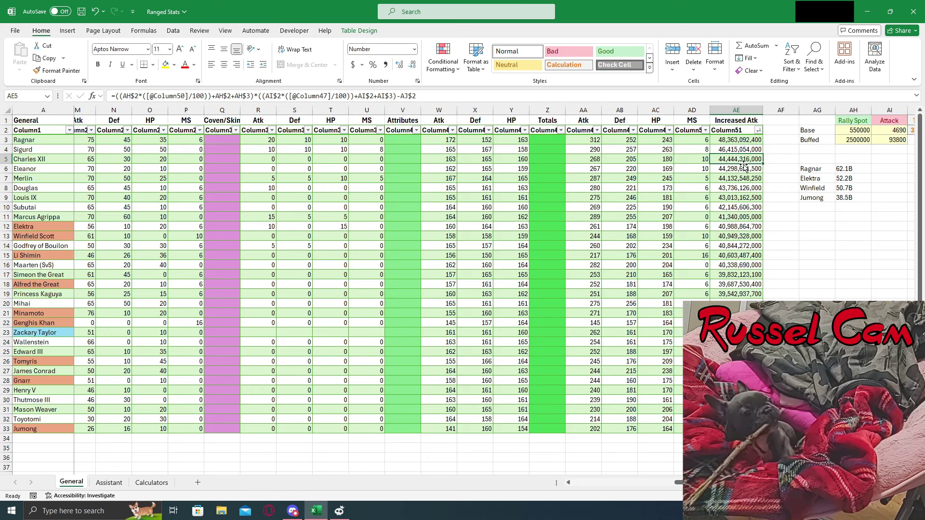
{"action": "left_click", "coordinate": [737, 180]}
{"action": "left_click", "coordinate": [732, 162]}
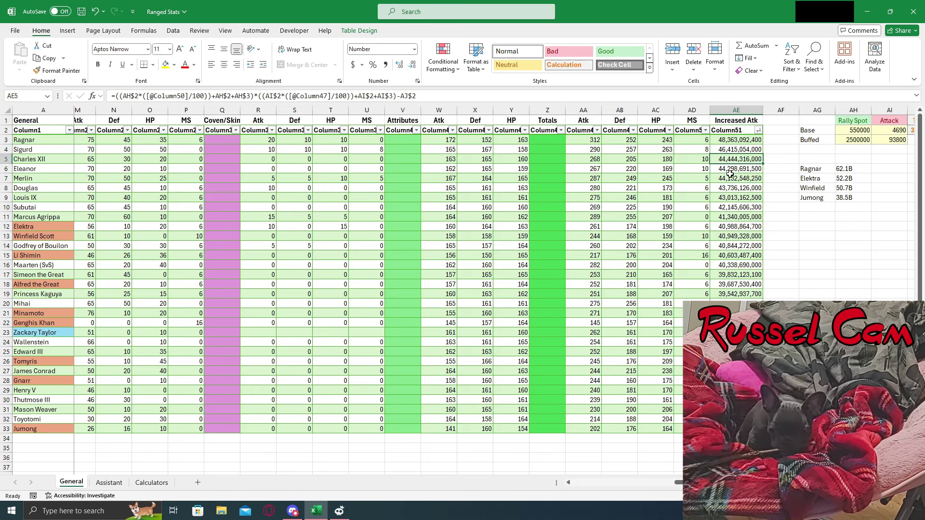
{"action": "left_click", "coordinate": [728, 178]}
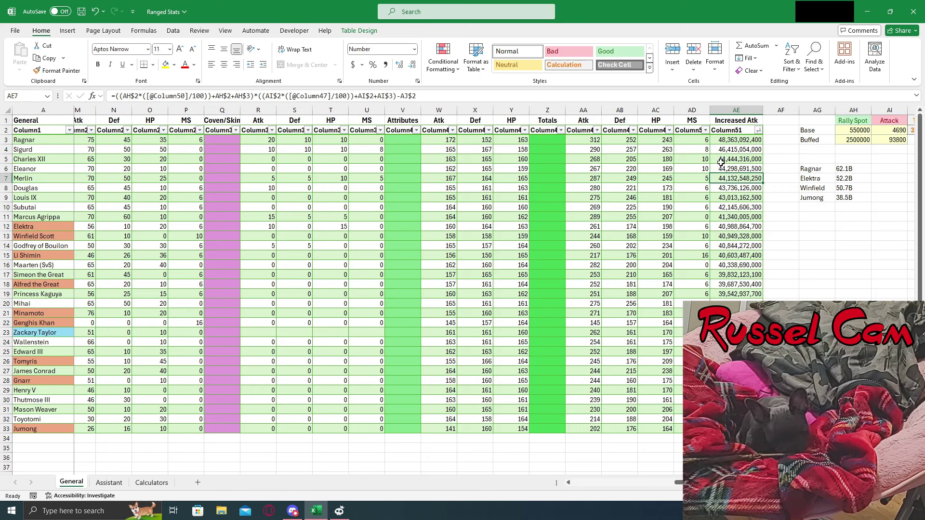
{"action": "left_click", "coordinate": [729, 159]}
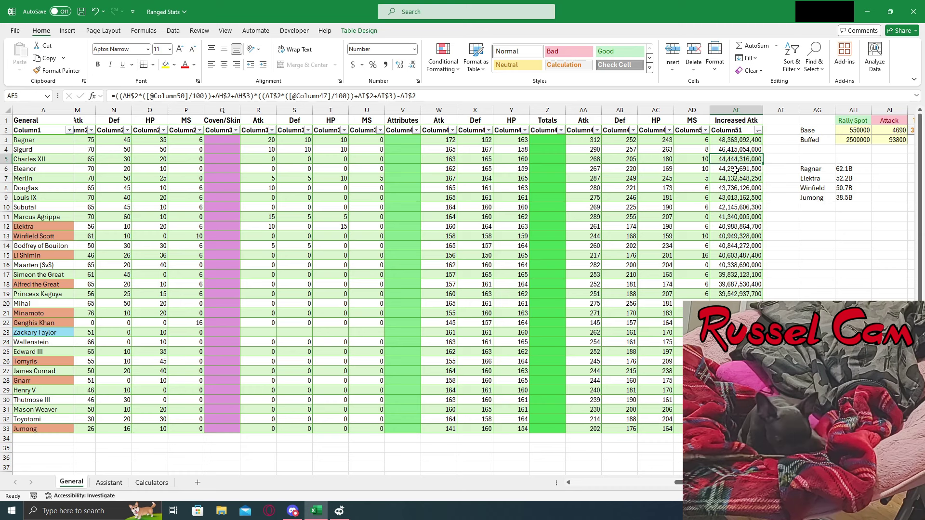
{"action": "left_click", "coordinate": [732, 178]}
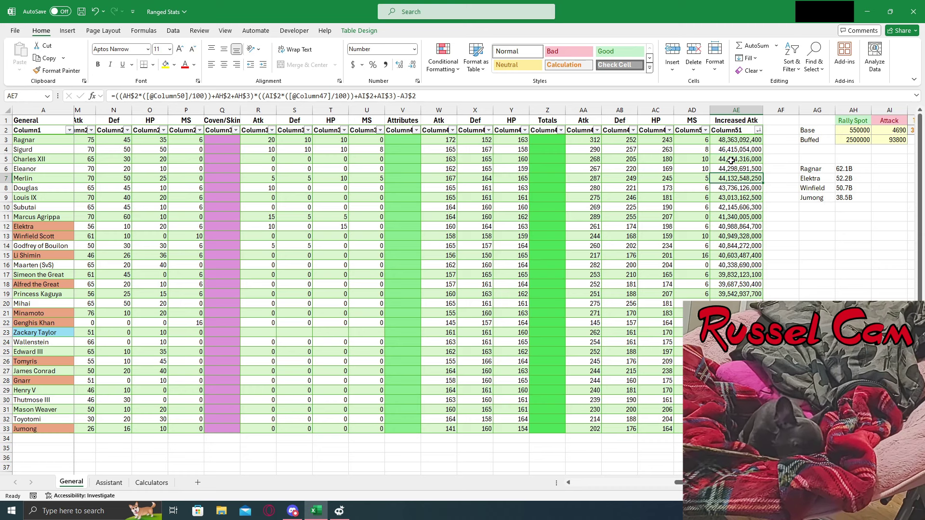
{"action": "left_click", "coordinate": [730, 159]}
{"action": "left_click", "coordinate": [727, 178]}
{"action": "left_click", "coordinate": [738, 189]}
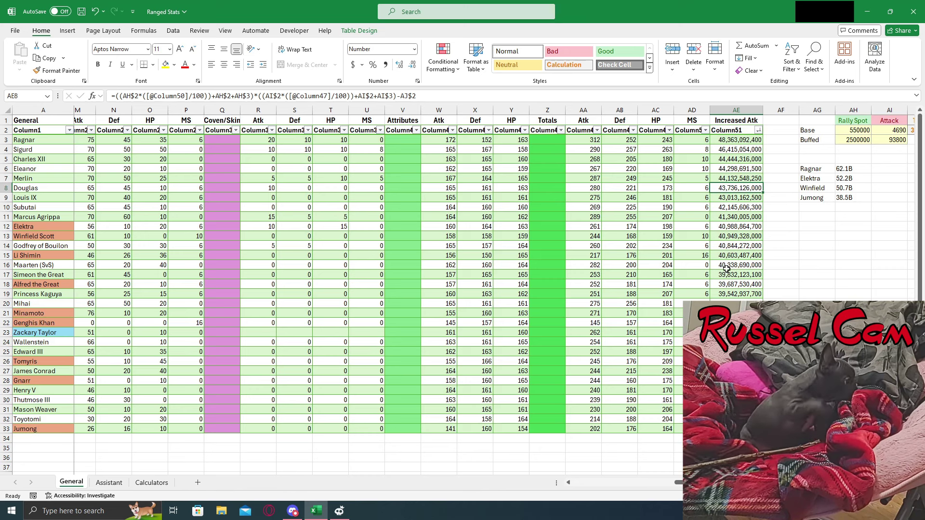
{"action": "left_click", "coordinate": [733, 142]}
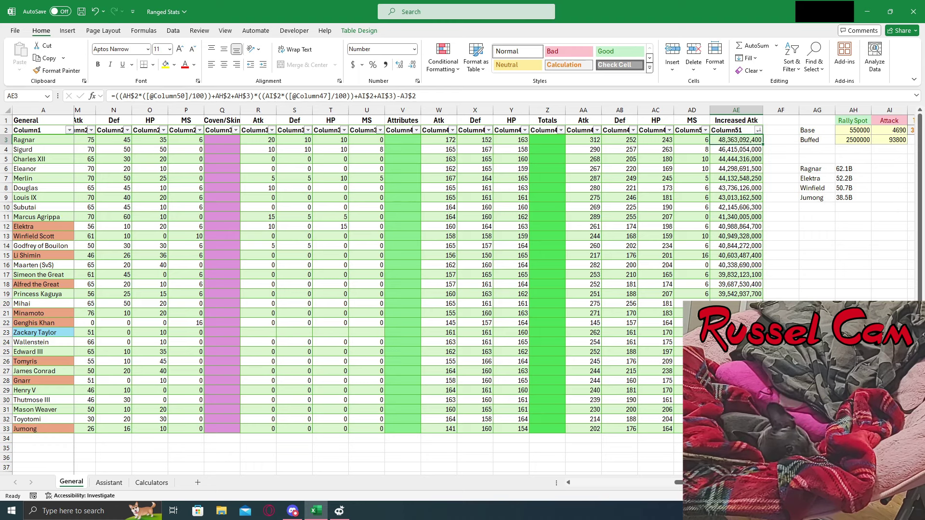
- Undo the last change, restoring Ragnar's skill-5 stats to 105 Atk and 85 Def
{"action": "scroll", "coordinate": [732, 142], "scroll_direction": "right", "scroll_amount": 1}
{"action": "scroll", "coordinate": [732, 143], "scroll_direction": "left", "scroll_amount": 1}
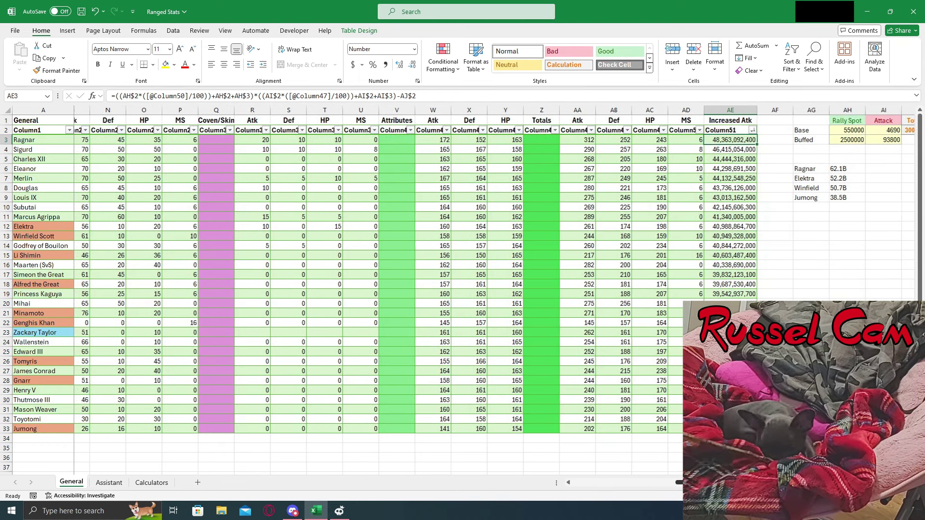
{"action": "scroll", "coordinate": [688, 144], "scroll_direction": "right", "scroll_amount": 1}
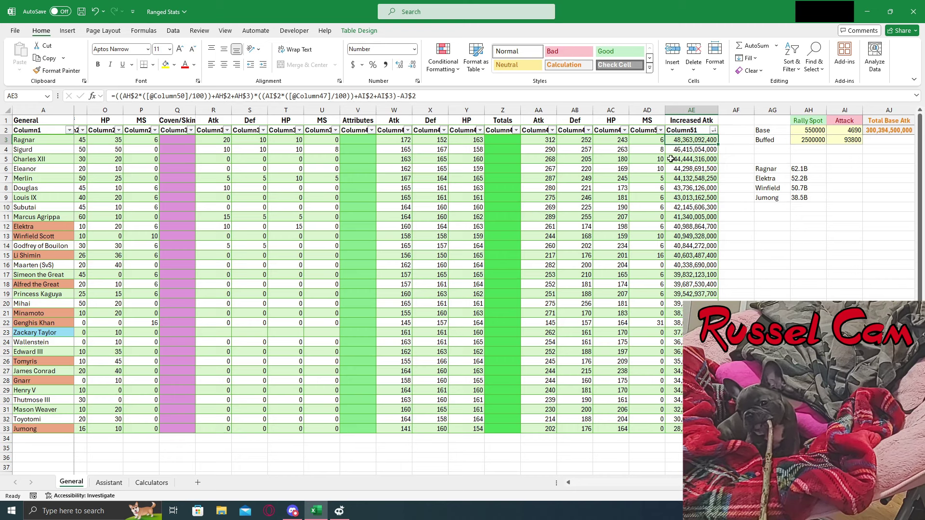
{"action": "scroll", "coordinate": [667, 476], "scroll_direction": "left", "scroll_amount": 8}
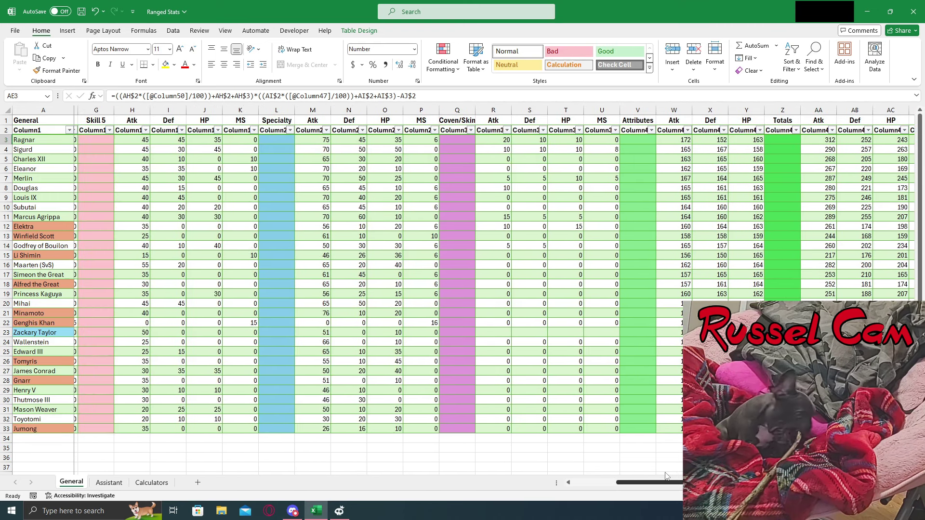
{"action": "scroll", "coordinate": [667, 476], "scroll_direction": "right", "scroll_amount": 4}
{"action": "scroll", "coordinate": [666, 476], "scroll_direction": "right", "scroll_amount": 4}
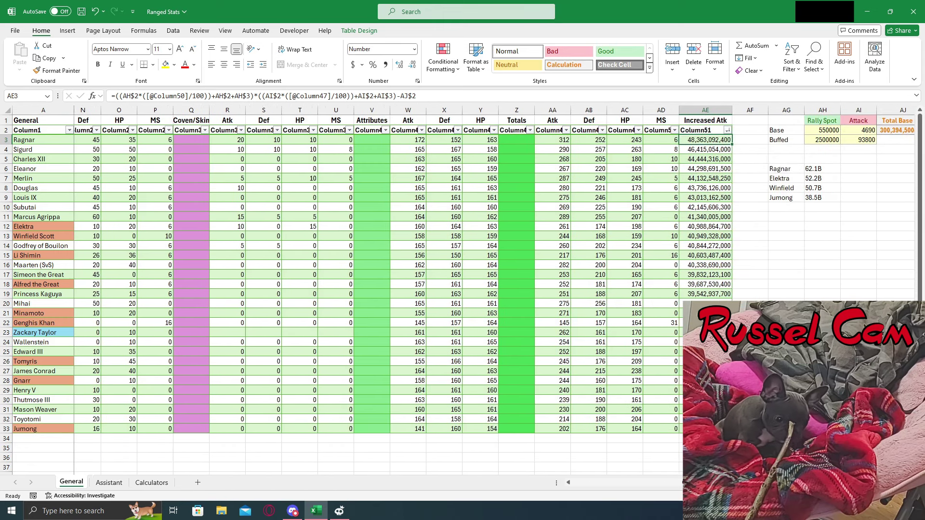
{"action": "scroll", "coordinate": [666, 476], "scroll_direction": "right", "scroll_amount": 1}
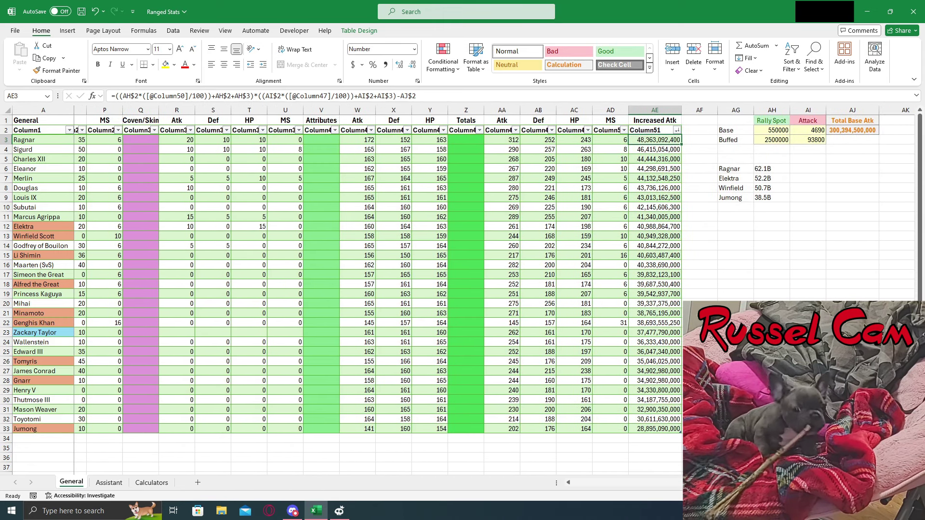
{"action": "scroll", "coordinate": [666, 476], "scroll_direction": "right", "scroll_amount": 1}
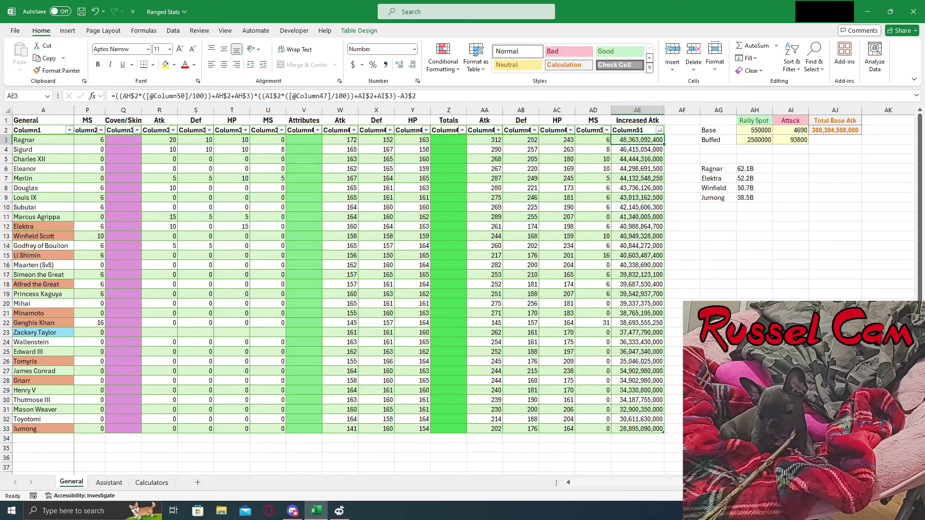
{"action": "key", "text": "ctrl+z"}
{"action": "left_click", "coordinate": [381, 439]}
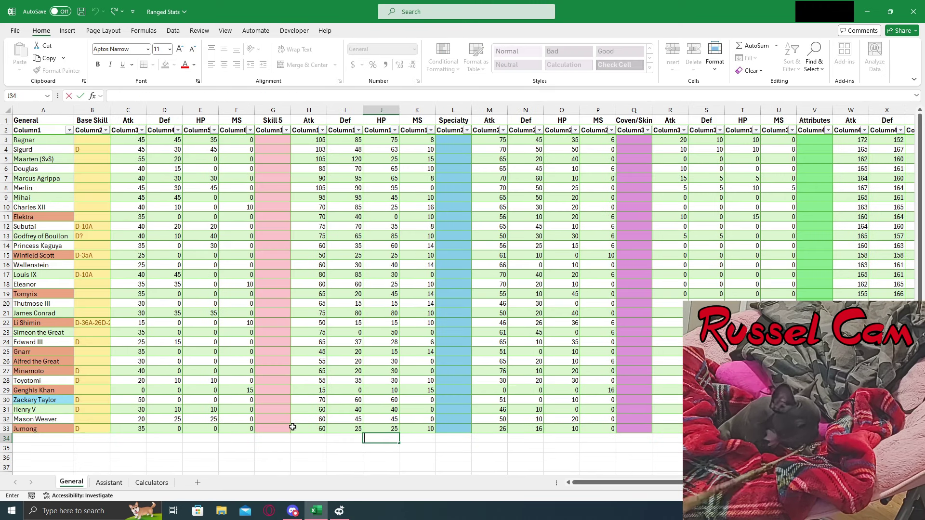
- Copy the base-skill Atk, Def and HP values C3:E33 into the Skill 5 columns at H3
{"action": "left_click", "coordinate": [261, 440]}
{"action": "left_click", "coordinate": [298, 436]}
{"action": "left_click", "coordinate": [273, 436]}
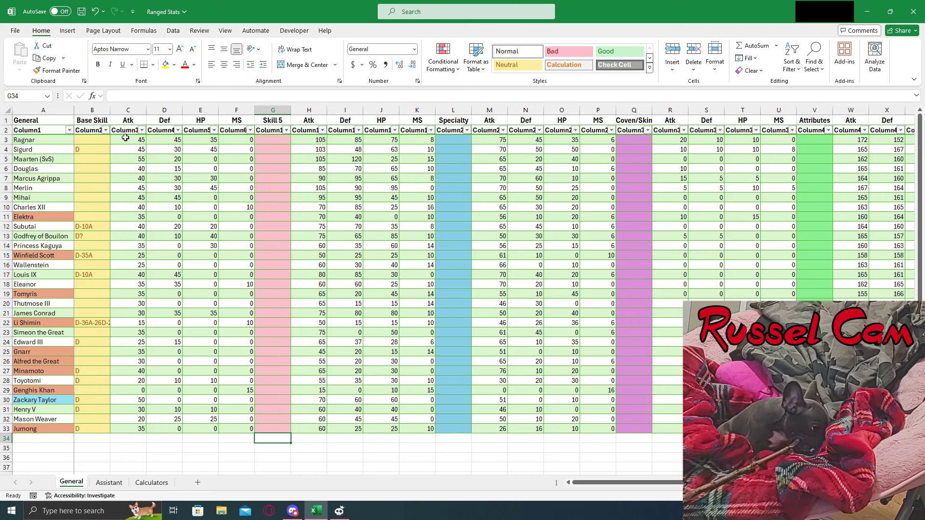
{"action": "left_click_drag", "start_coordinate": [125, 141], "coordinate": [205, 429]}
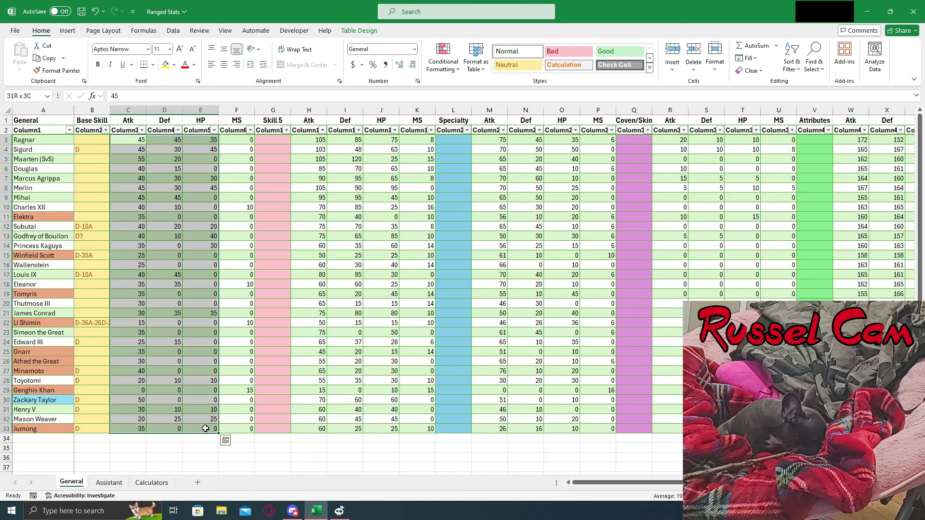
{"action": "key", "text": "ctrl+c"}
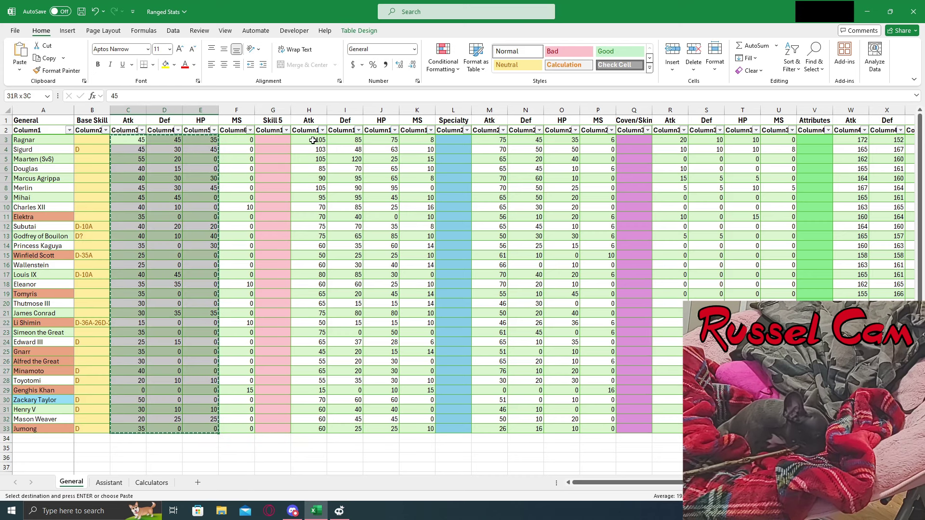
{"action": "left_click", "coordinate": [313, 140]}
{"action": "key", "text": "ctrl+v"}
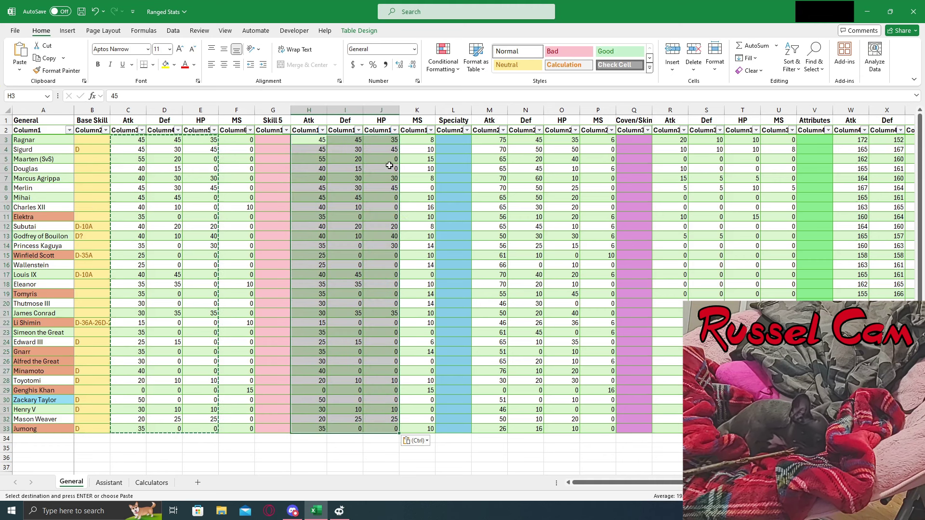
- Check the pasted Skill 5 values for Marcus Agrippa and Merlin
{"action": "double_click", "coordinate": [310, 180]}
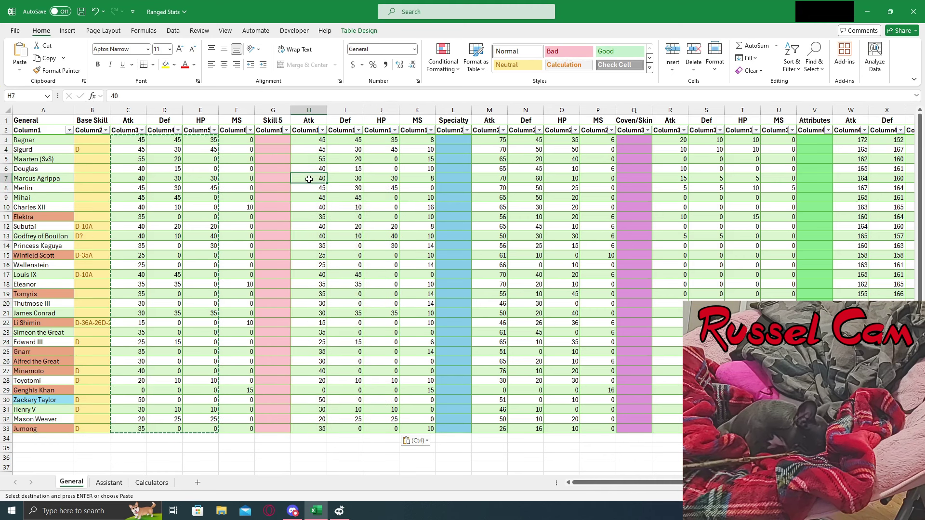
{"action": "left_click", "coordinate": [418, 187]}
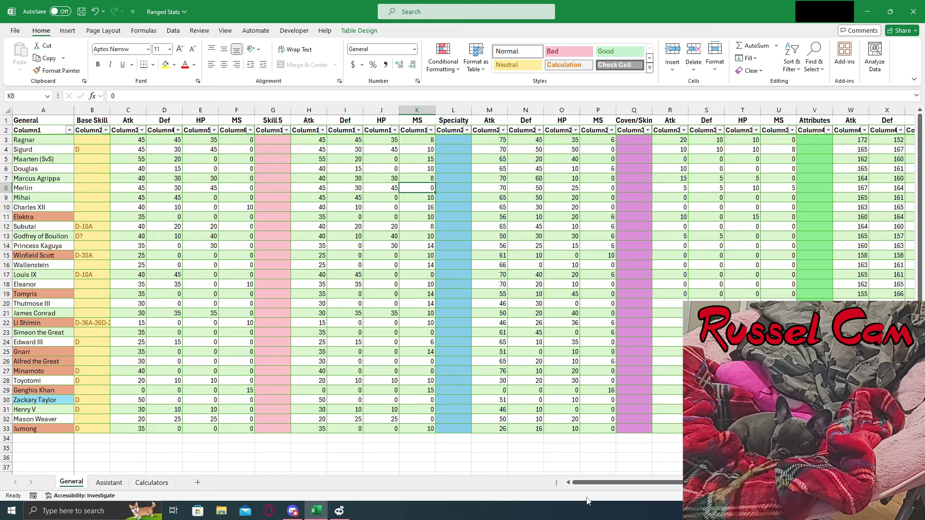
{"action": "left_click_drag", "start_coordinate": [599, 483], "coordinate": [708, 487]}
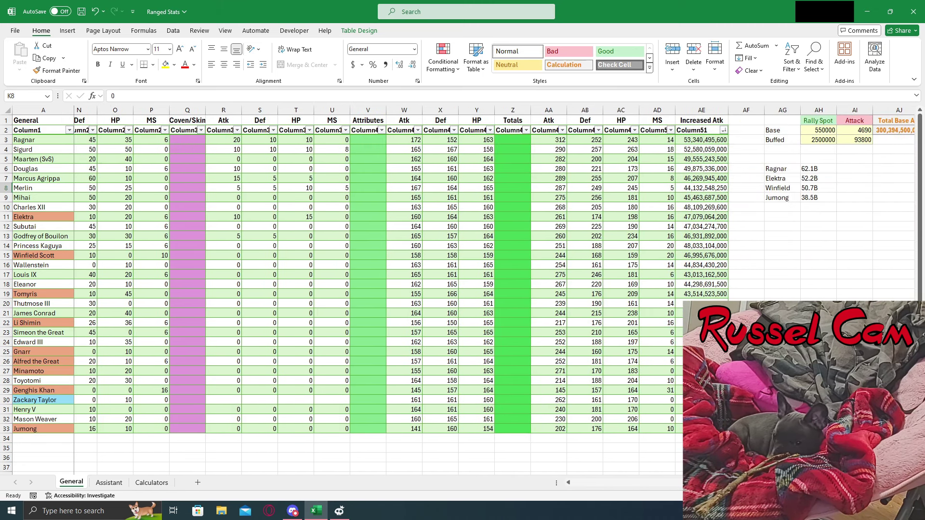
- Sort generals by Increased Atk largest first and verify Ragnar's 53,340,495,600 on top
{"action": "left_click", "coordinate": [724, 130]}
{"action": "key", "text": "Escape"}
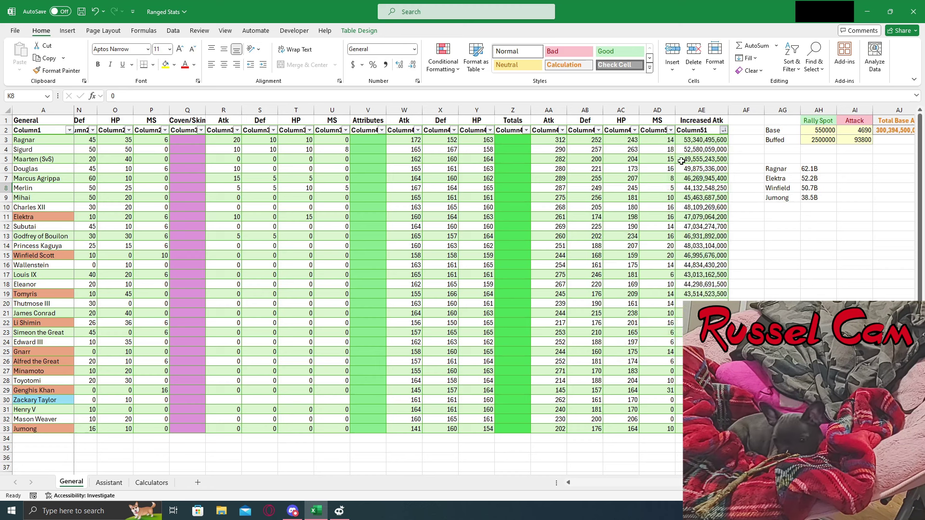
{"action": "left_click", "coordinate": [707, 140]}
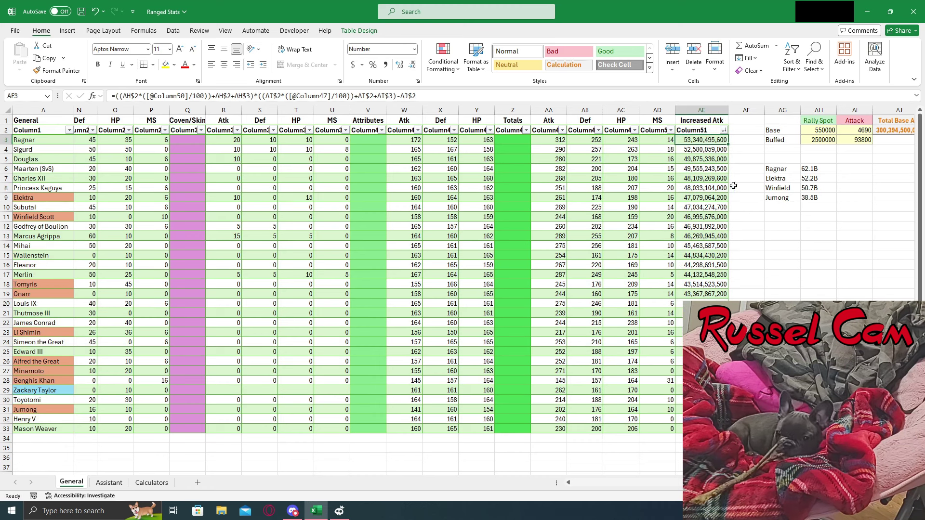
{"action": "key", "text": "Down"}
{"action": "key", "text": "Down"}
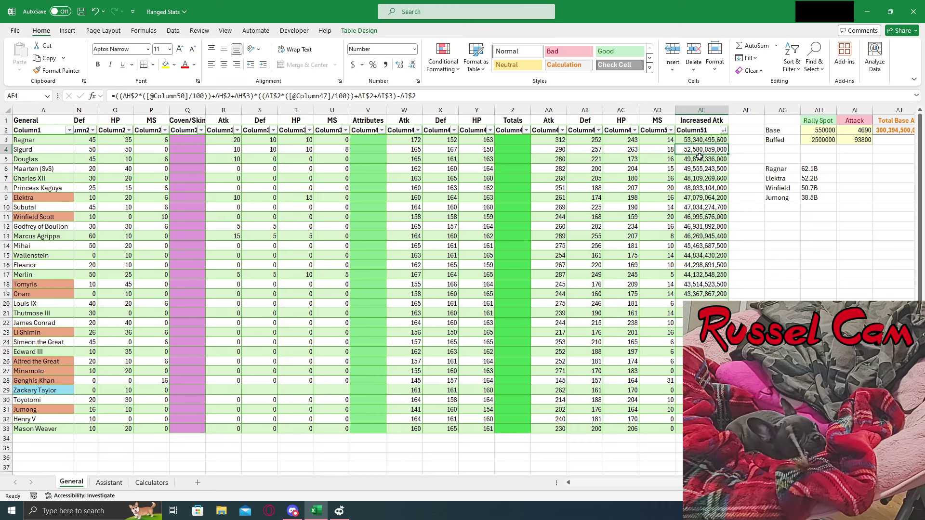
{"action": "left_click", "coordinate": [697, 140]}
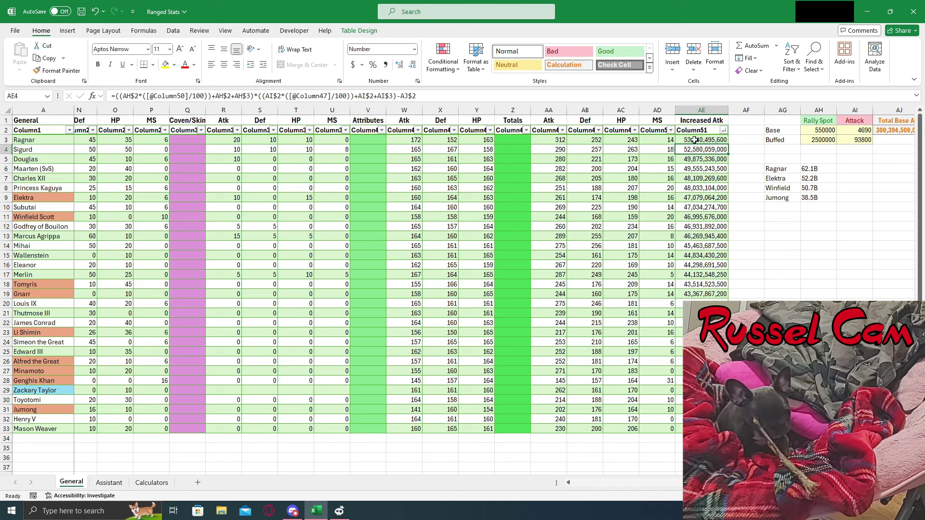
{"action": "key", "text": "Down"}
{"action": "left_click", "coordinate": [698, 139]}
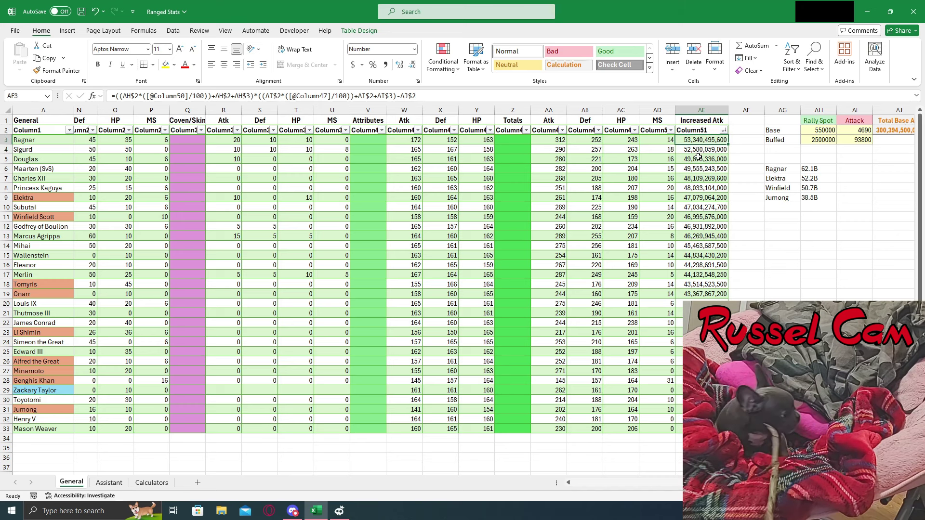
- Check the Increased Atk values of Sigurd, Douglas, Subutai, Winfield Scott, Elektra, Charles XII and Kaguya
{"action": "key", "text": "Down"}
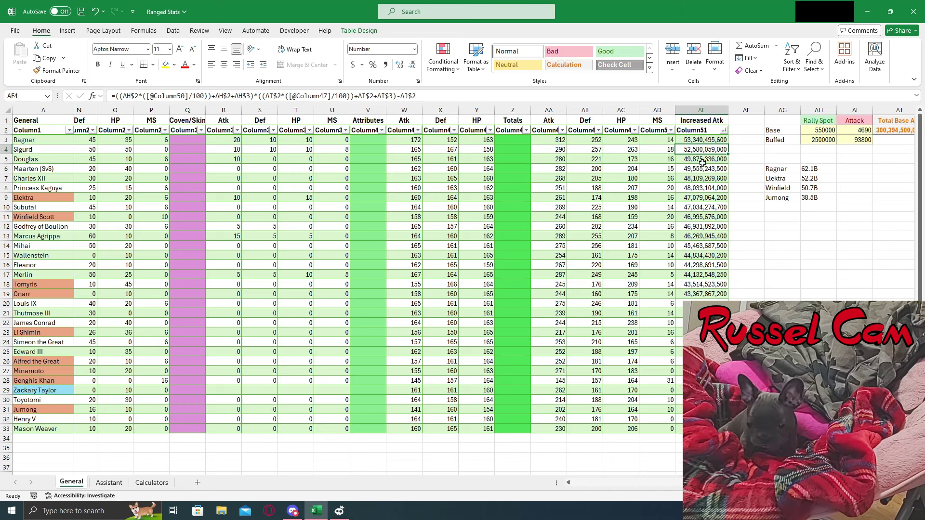
{"action": "key", "text": "Down"}
{"action": "left_click", "coordinate": [698, 167]}
{"action": "left_click", "coordinate": [701, 178]}
{"action": "left_click", "coordinate": [703, 188]}
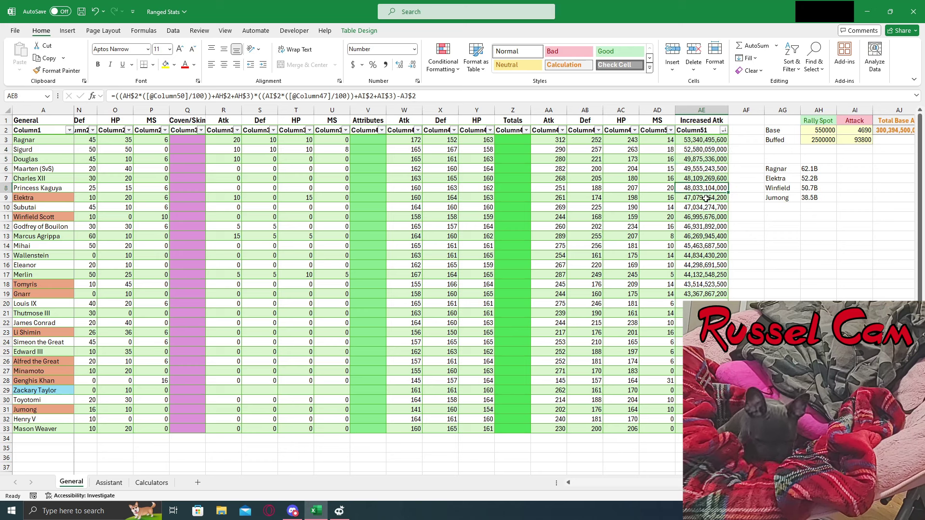
{"action": "left_click", "coordinate": [705, 198]}
{"action": "left_click", "coordinate": [707, 207]}
{"action": "left_click", "coordinate": [709, 217]}
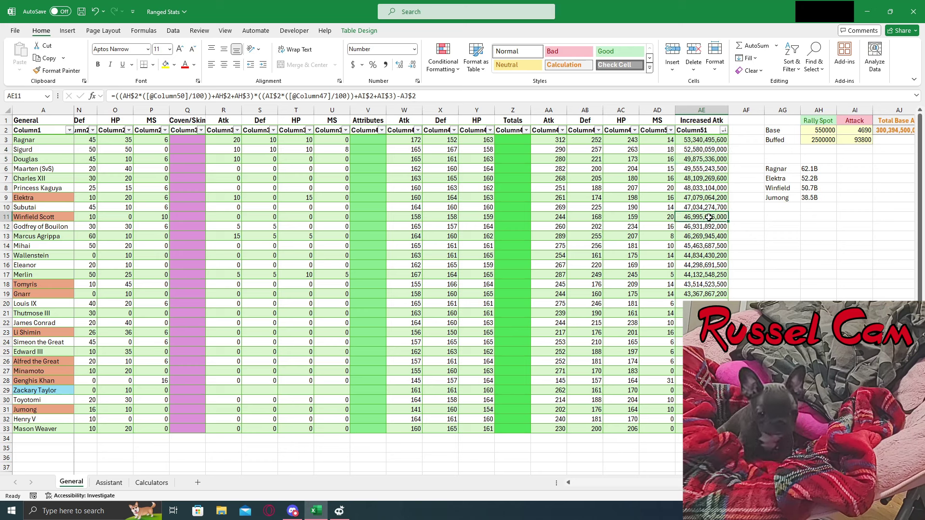
{"action": "left_click", "coordinate": [703, 199]}
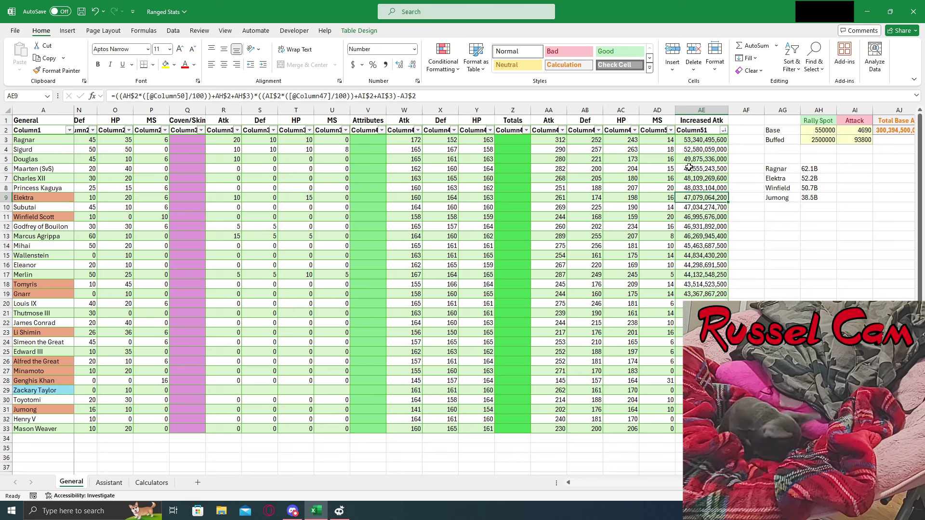
{"action": "left_click", "coordinate": [687, 178]}
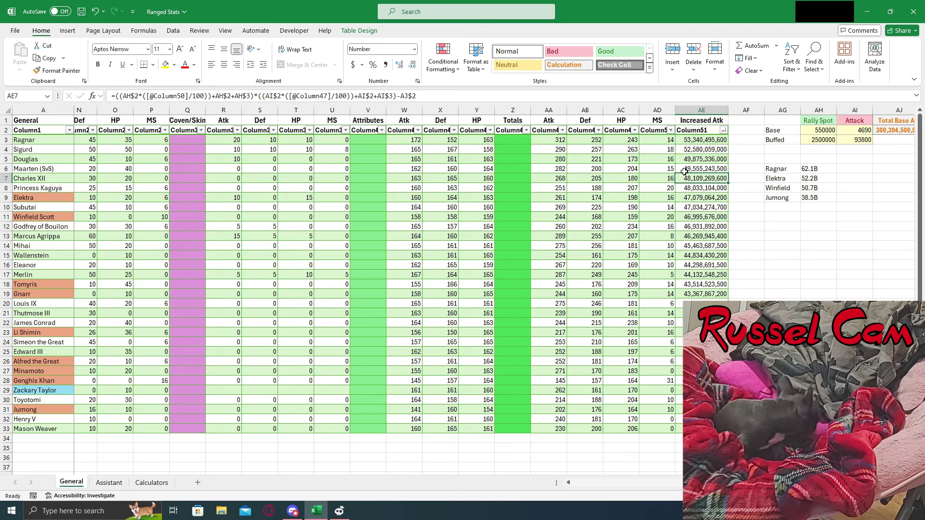
{"action": "left_click", "coordinate": [693, 187]}
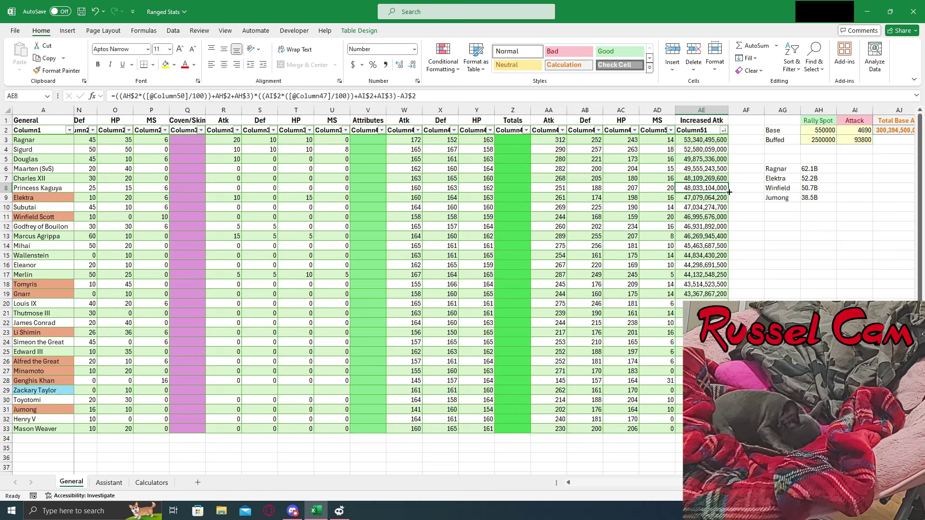
{"action": "left_click", "coordinate": [680, 140]}
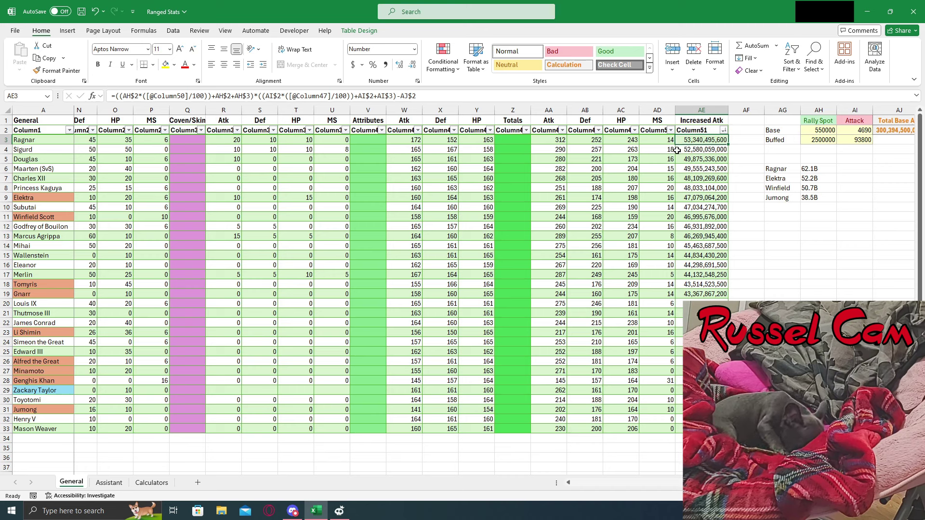
{"action": "left_click", "coordinate": [688, 169]}
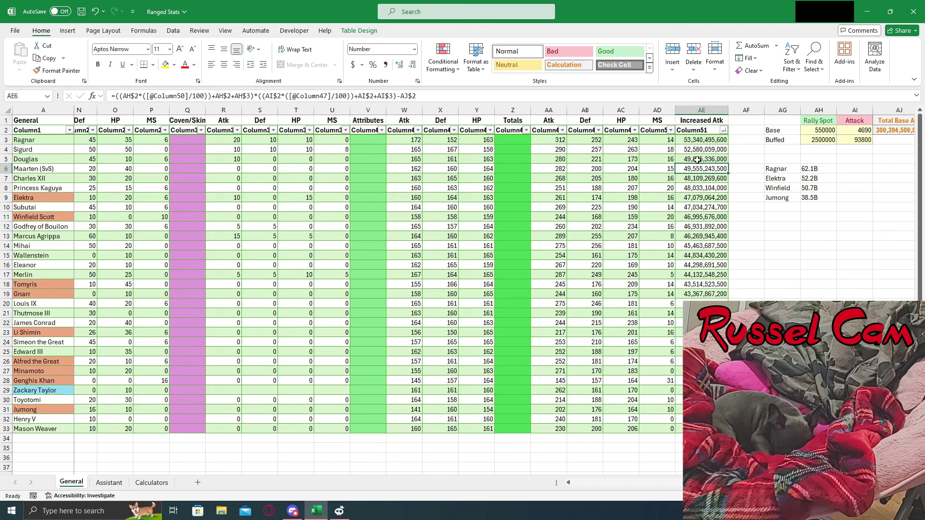
{"action": "left_click", "coordinate": [700, 178]}
{"action": "left_click", "coordinate": [702, 188]}
{"action": "left_click", "coordinate": [703, 195]}
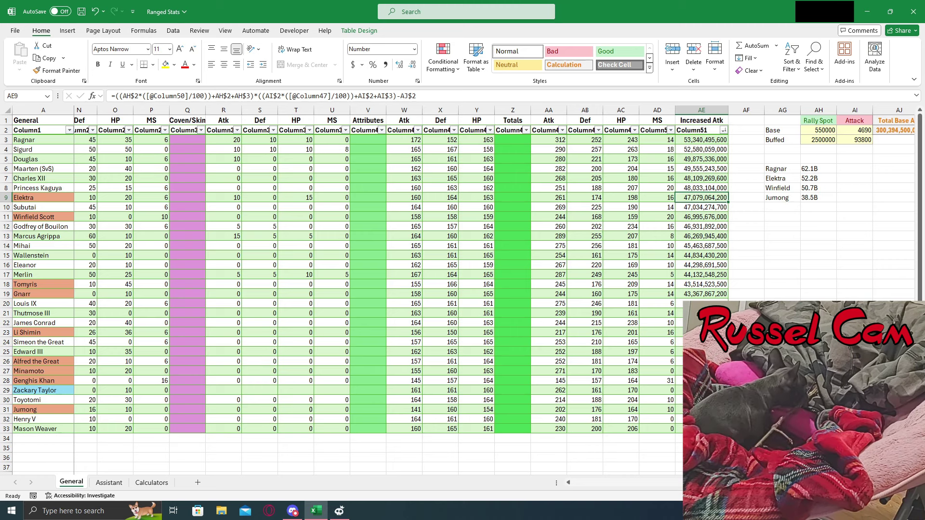
{"action": "scroll", "coordinate": [385, 275], "scroll_direction": "left", "scroll_amount": 8}
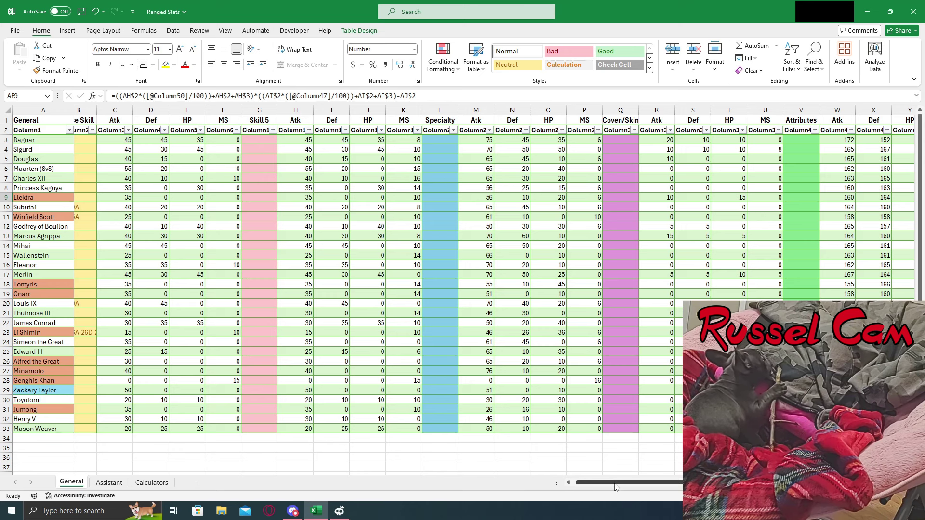
{"action": "left_click_drag", "start_coordinate": [618, 483], "coordinate": [599, 483]}
{"action": "left_click", "coordinate": [307, 141]}
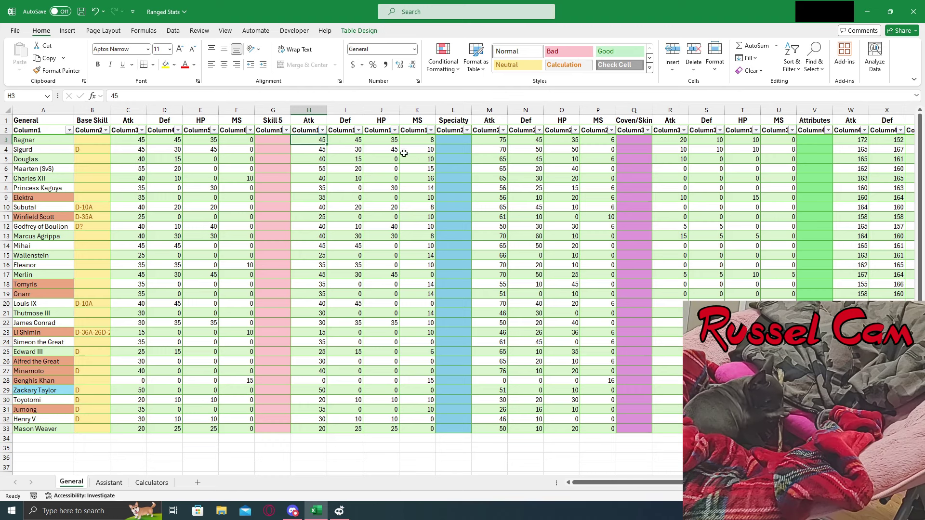
{"action": "left_click_drag", "start_coordinate": [614, 485], "coordinate": [690, 484]}
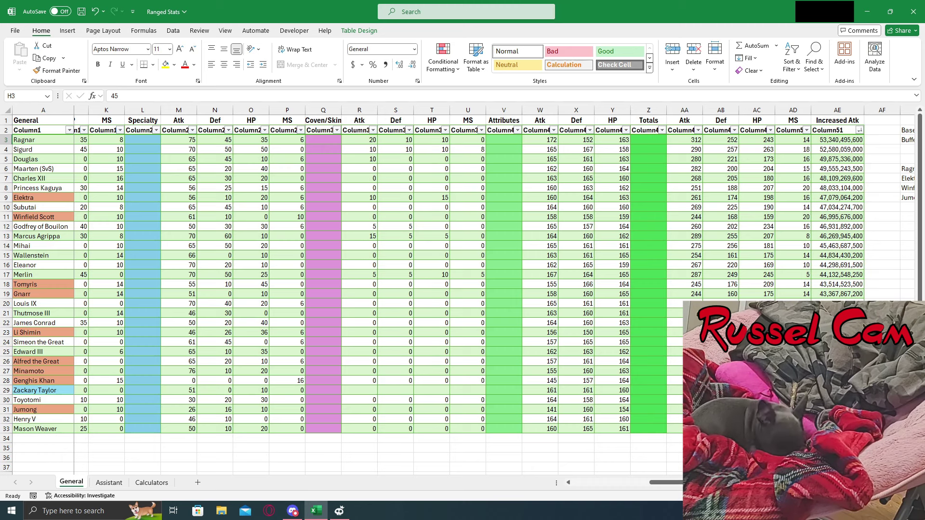
{"action": "left_click_drag", "start_coordinate": [690, 484], "coordinate": [734, 484]}
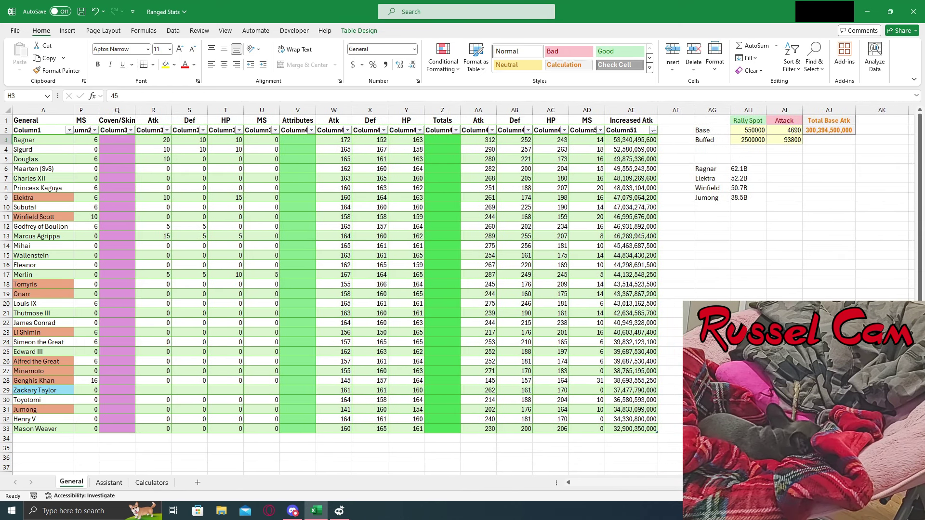